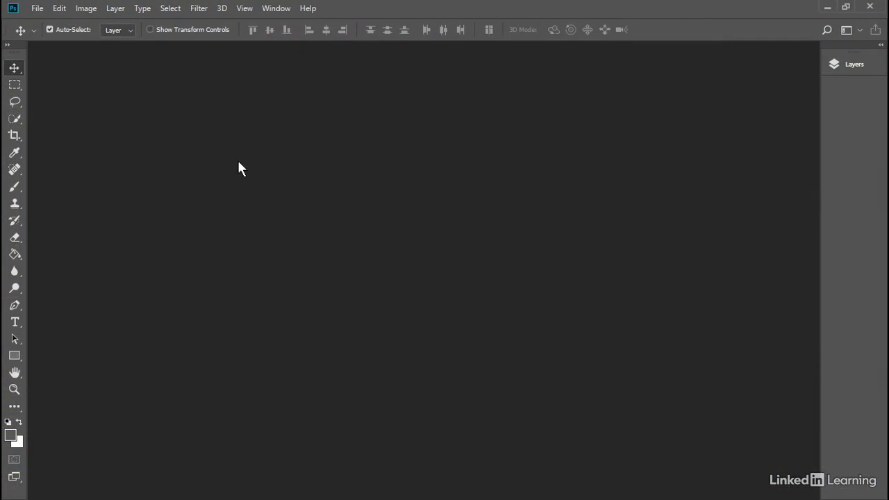
# - Open 12_05_tonemap.exr from Exercise Files\photoshop, reading its alpha as an alpha channel
pyautogui.click(36, 9)
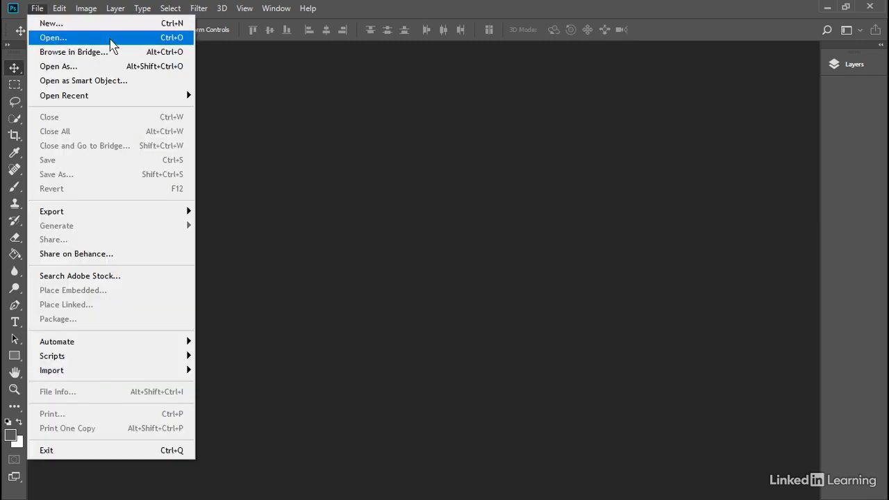
pyautogui.click(109, 39)
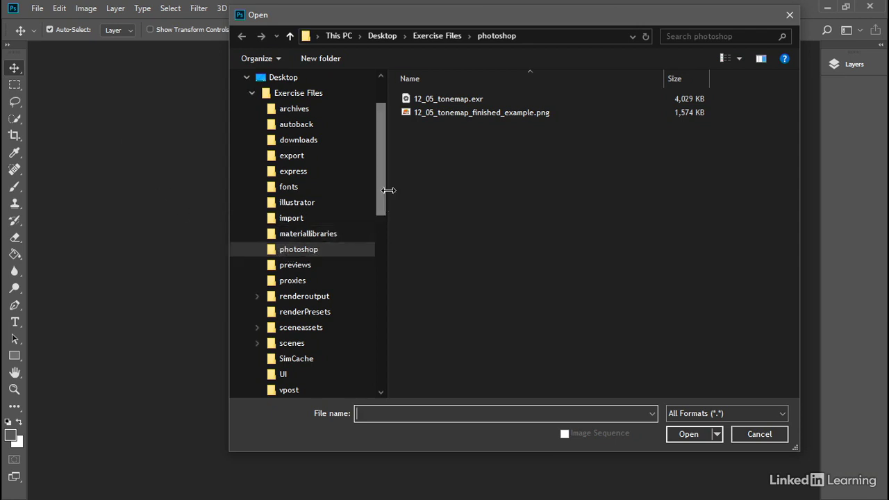
pyautogui.click(417, 99)
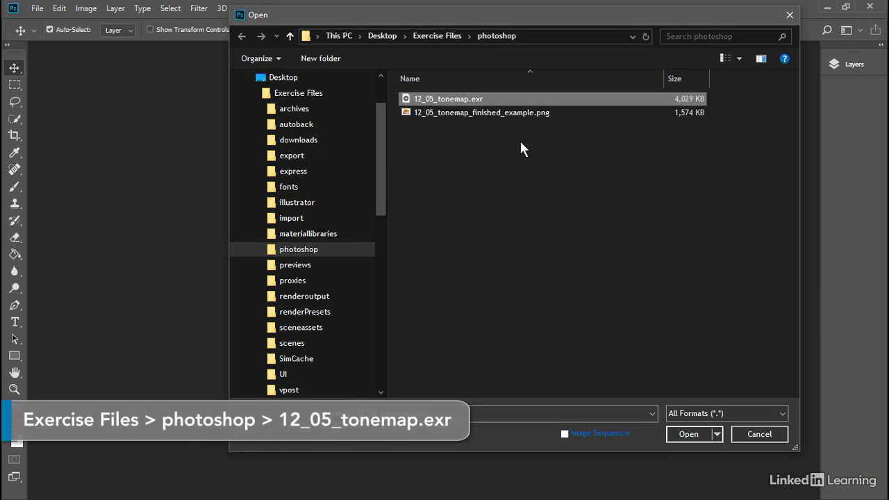
pyautogui.click(685, 433)
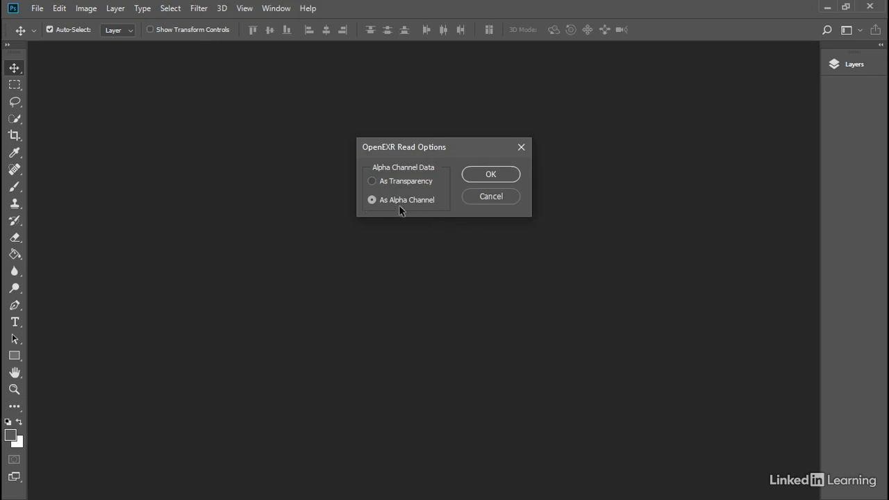
pyautogui.click(508, 176)
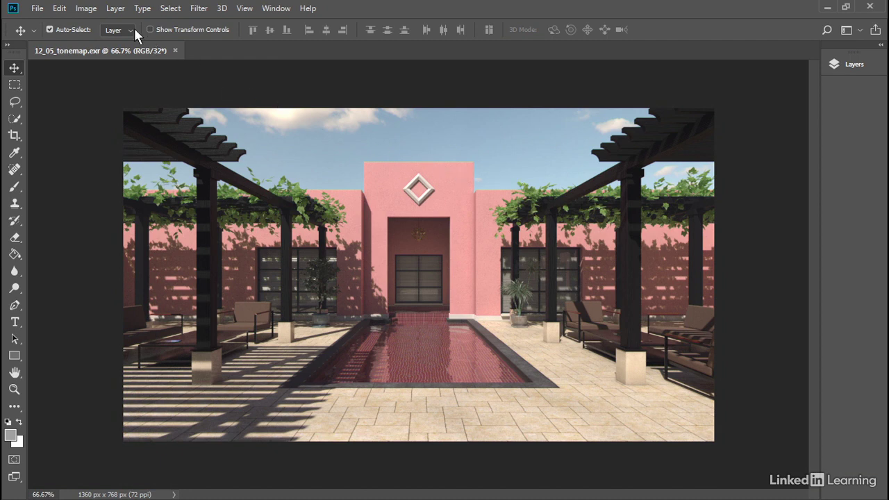
# - Bring up the Image > Mode submenu to start the 8 Bits/Channel conversion
pyautogui.click(88, 9)
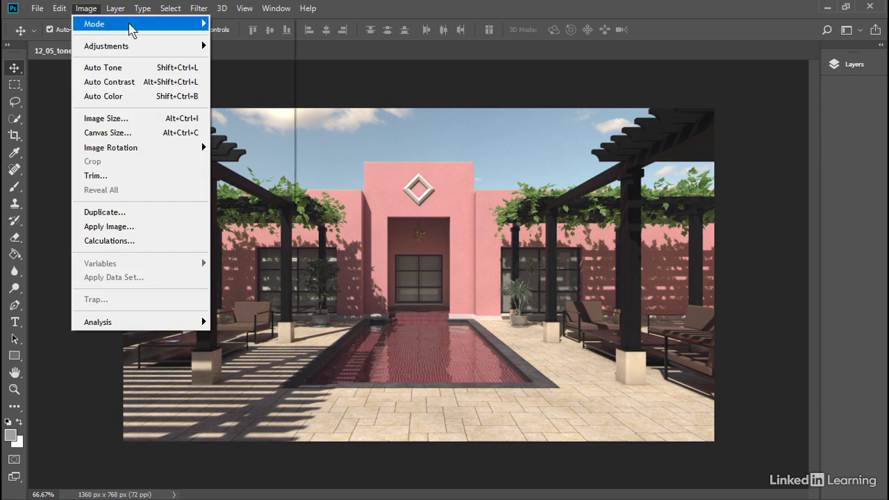
pyautogui.moveTo(130, 27)
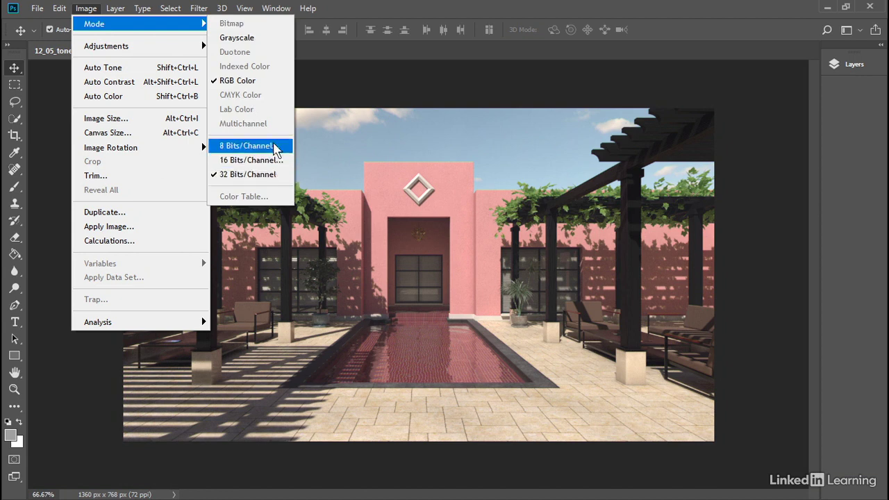
# - Choose 8 Bits/Channel to get HDR Toning, move the dialog aside and compare the preview
pyautogui.click(287, 151)
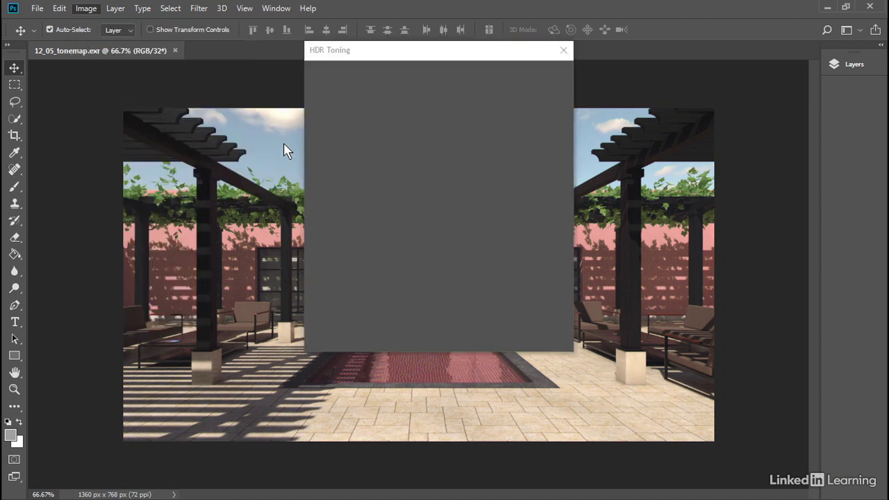
pyautogui.moveTo(371, 49); pyautogui.dragTo(649, 61)
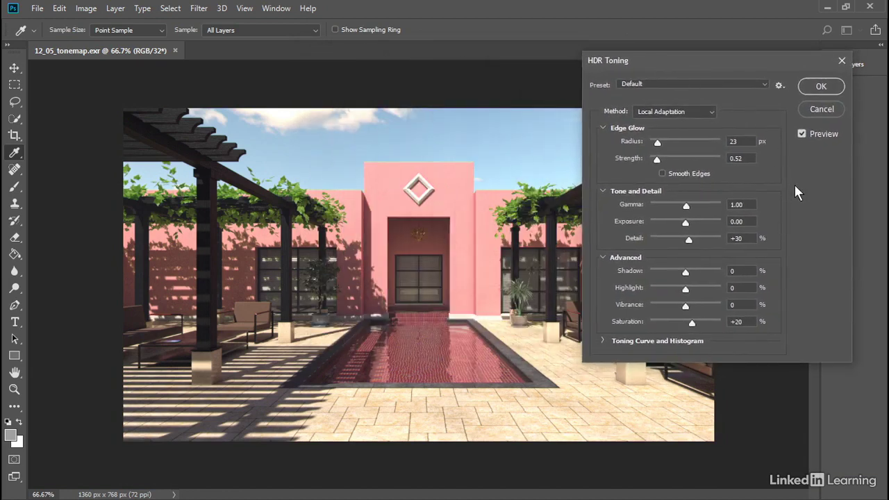
pyautogui.click(801, 133)
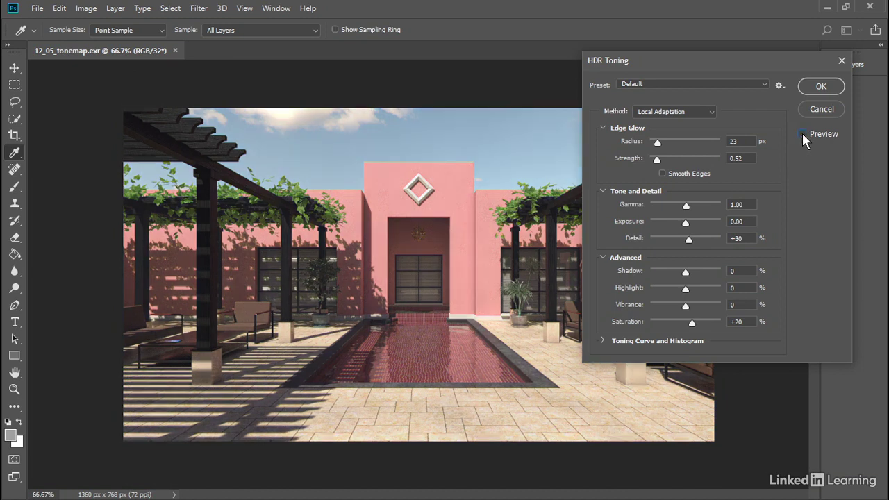
pyautogui.click(802, 133)
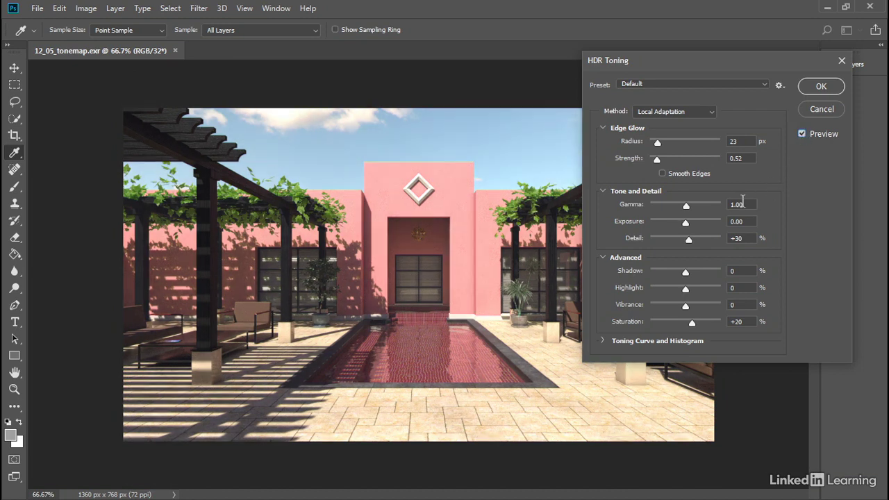
# - Set Detail to 0 and Exposure to -0.2, toggling Preview to compare before and after
pyautogui.moveTo(745, 238); pyautogui.dragTo(731, 235)
pyautogui.write('0')
pyautogui.press('Tab')
pyautogui.moveTo(690, 227); pyautogui.dragTo(677, 227)
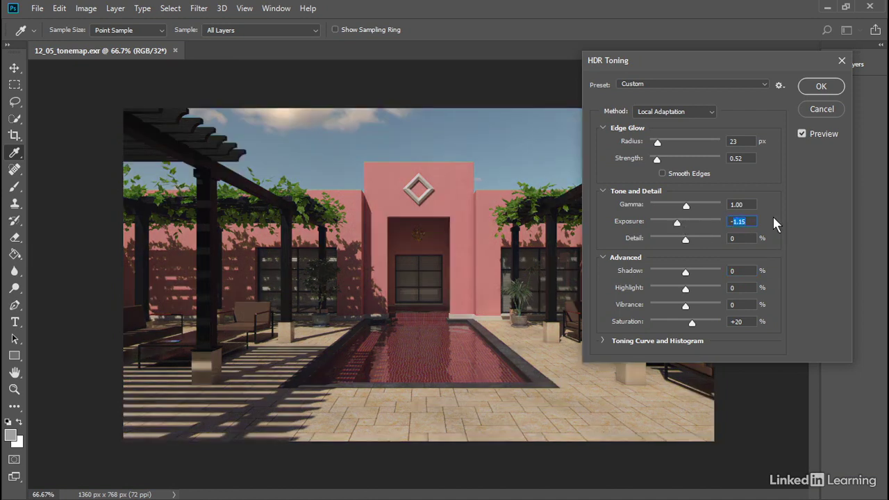
pyautogui.write('-.2')
pyautogui.press('Tab')
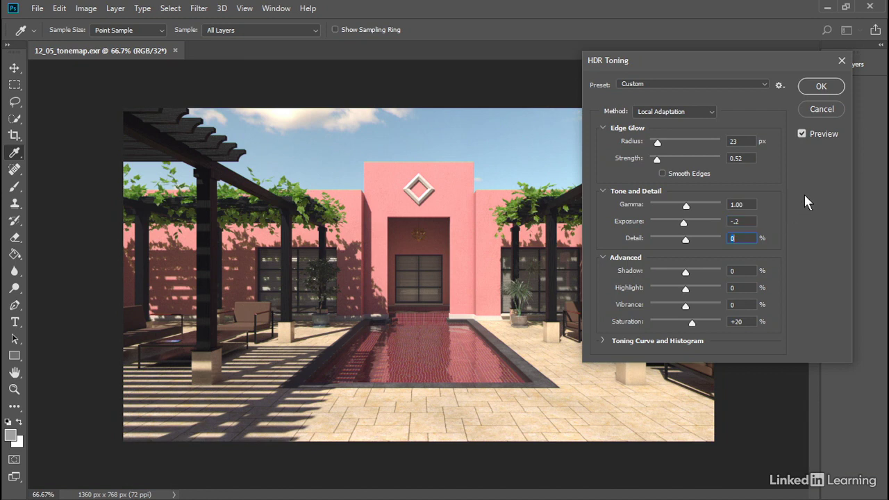
pyautogui.click(802, 134)
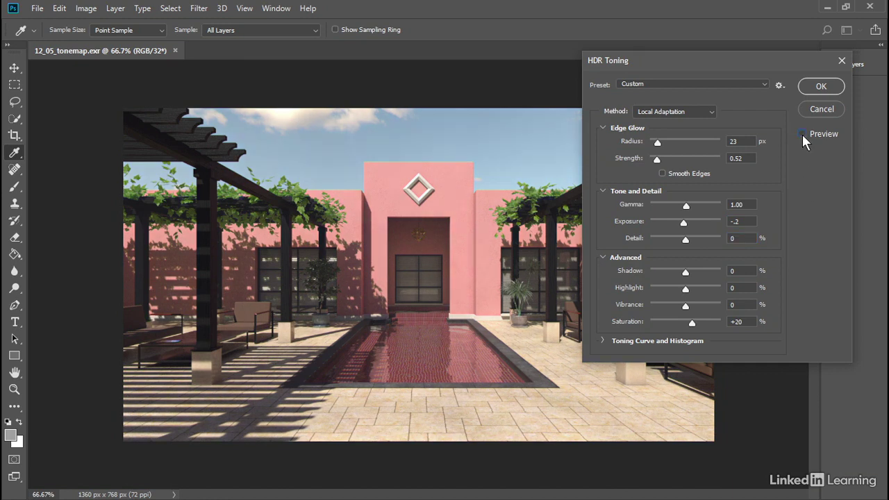
pyautogui.click(802, 134)
pyautogui.click(802, 134)
pyautogui.click(802, 134)
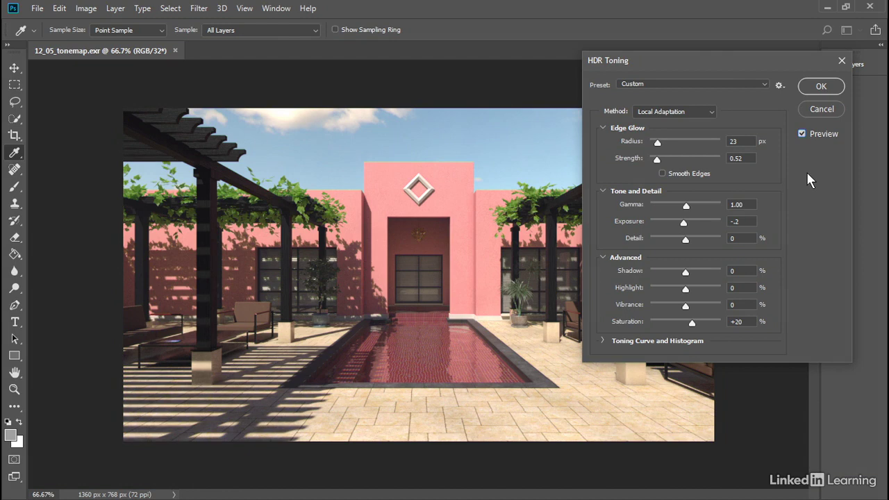
# - Expand the Toning Curve and add low, middle and high control points
pyautogui.click(603, 340)
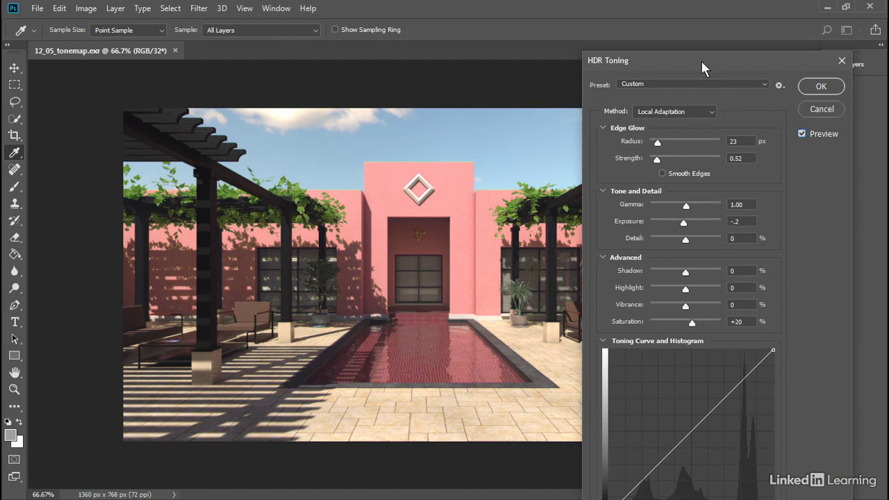
pyautogui.moveTo(701, 61); pyautogui.dragTo(666, 4)
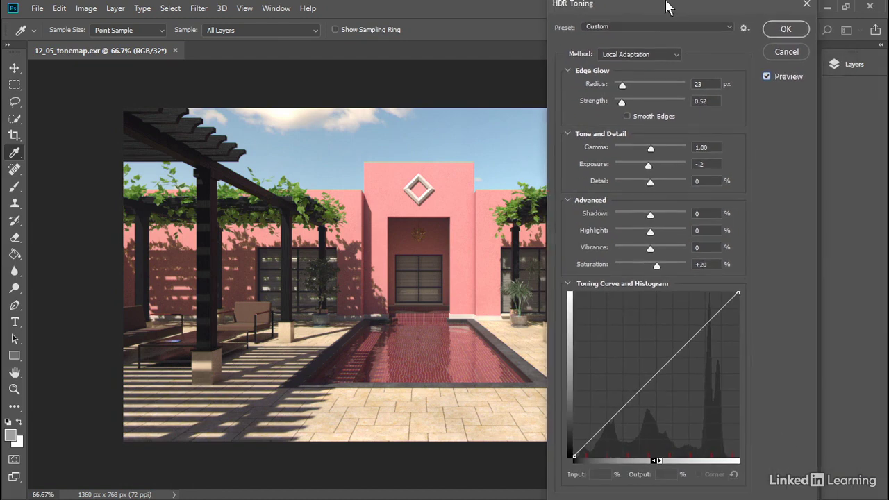
pyautogui.click(609, 419)
pyautogui.click(652, 375)
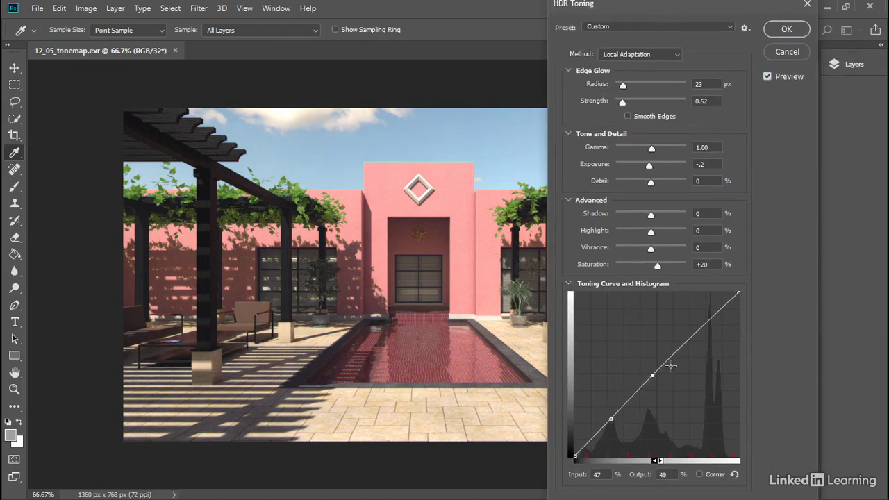
pyautogui.click(701, 330)
# - Set the lower curve point to Input 25, Output 45 to brighten shadows
pyautogui.moveTo(612, 418); pyautogui.dragTo(606, 398)
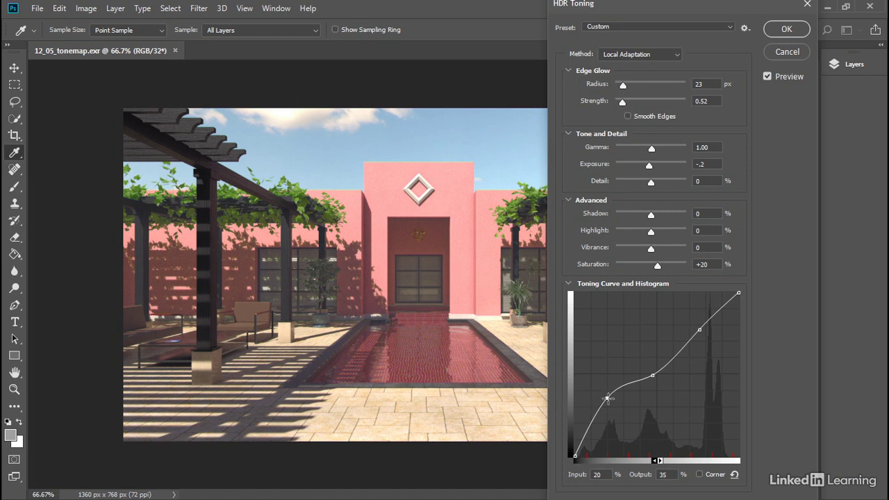
pyautogui.moveTo(606, 398); pyautogui.dragTo(607, 393)
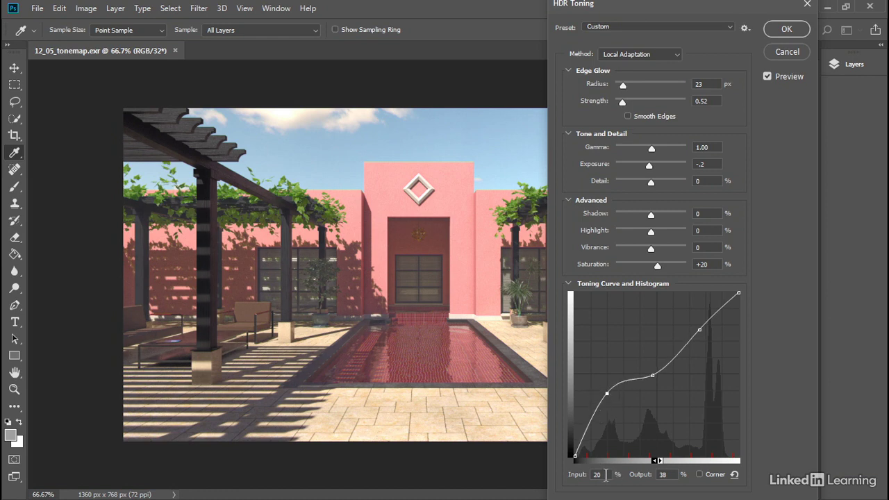
pyautogui.moveTo(605, 475); pyautogui.dragTo(571, 479)
pyautogui.write('25')
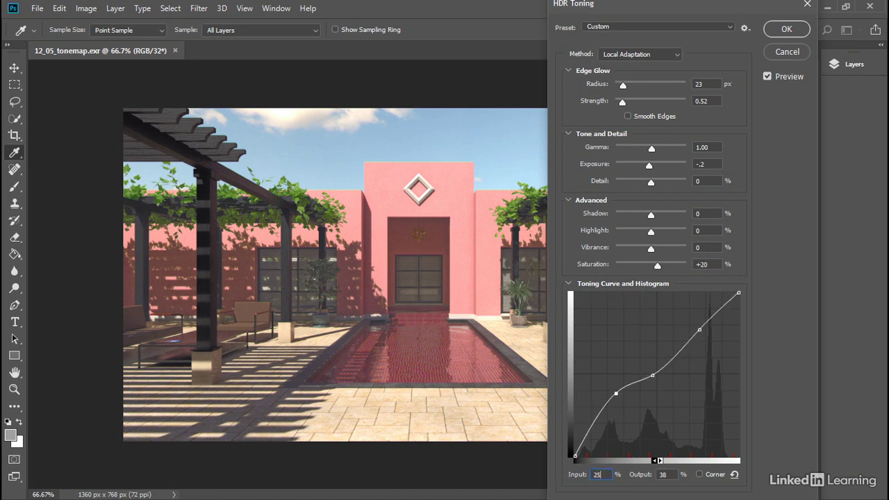
pyautogui.moveTo(671, 476); pyautogui.dragTo(660, 474)
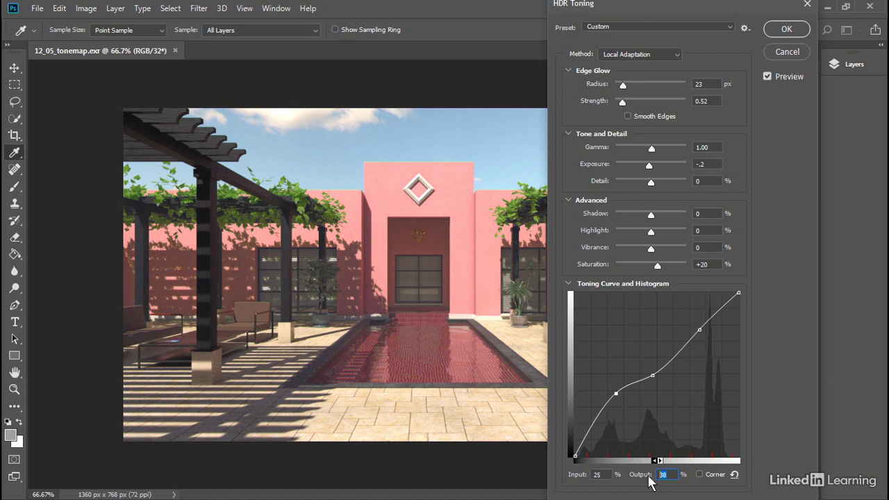
pyautogui.write('45')
pyautogui.press('Tab')
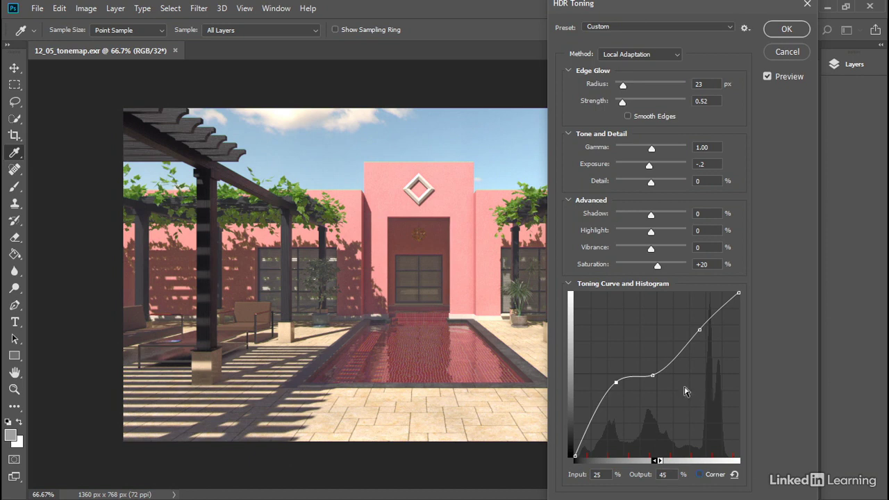
# - Raise the middle point to Output 60 and set the upper point's Input to 75
pyautogui.click(653, 374)
pyautogui.moveTo(653, 374); pyautogui.dragTo(657, 361)
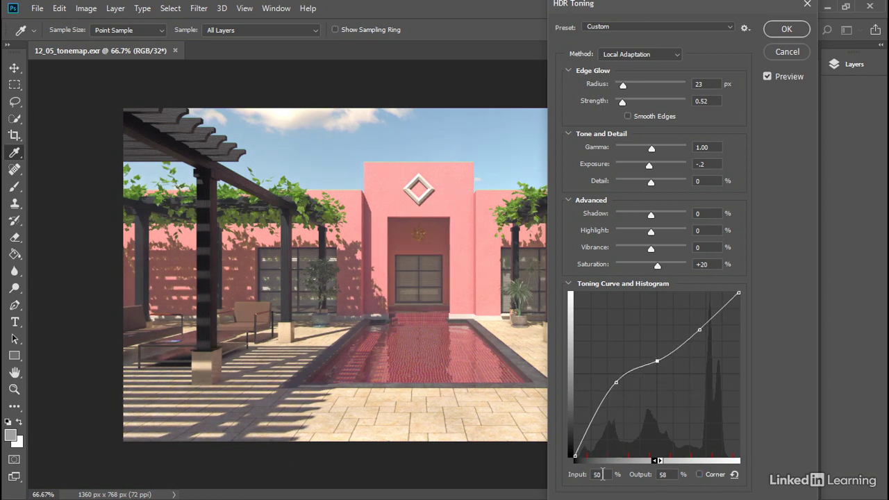
pyautogui.click(670, 474)
pyautogui.write('60')
pyautogui.moveTo(699, 330); pyautogui.dragTo(702, 325)
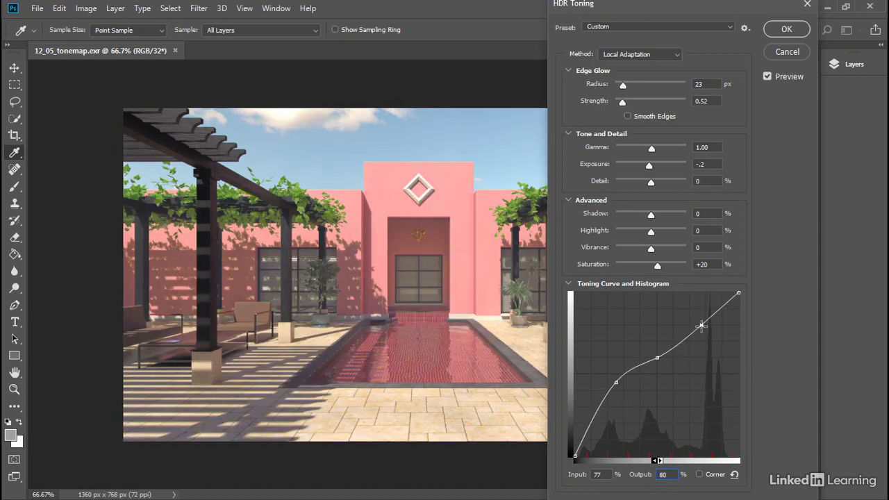
pyautogui.click(595, 474)
pyautogui.write('75')
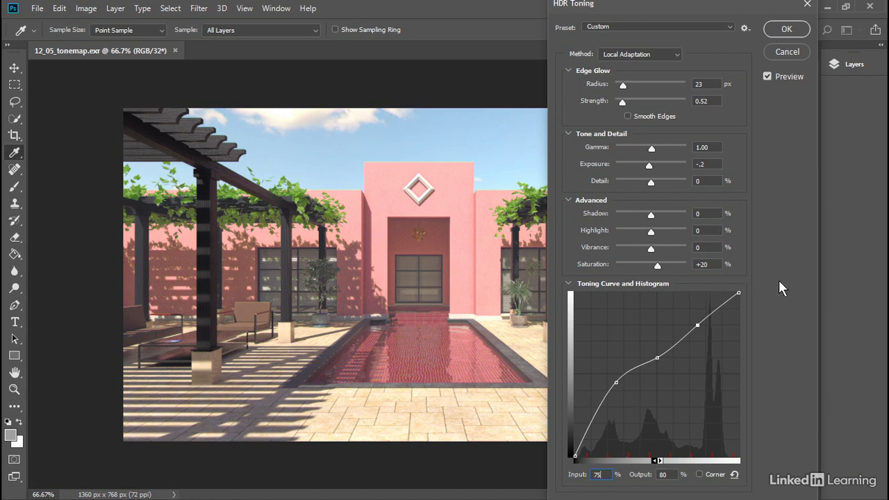
# - Set Vibrance to 20, compare with Preview toggled off and on, and apply HDR Toning
pyautogui.moveTo(650, 248); pyautogui.dragTo(658, 248)
pyautogui.write('20')
pyautogui.press('Tab')
pyautogui.click(766, 76)
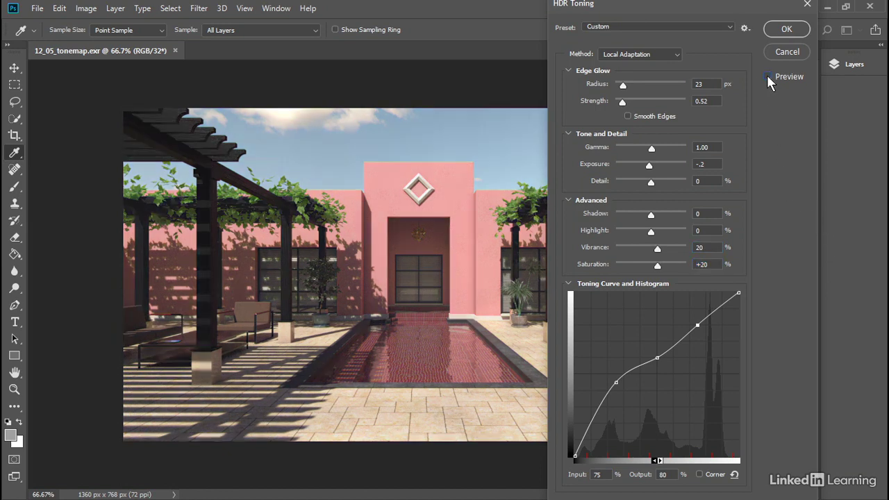
pyautogui.click(767, 76)
pyautogui.click(767, 75)
pyautogui.click(766, 76)
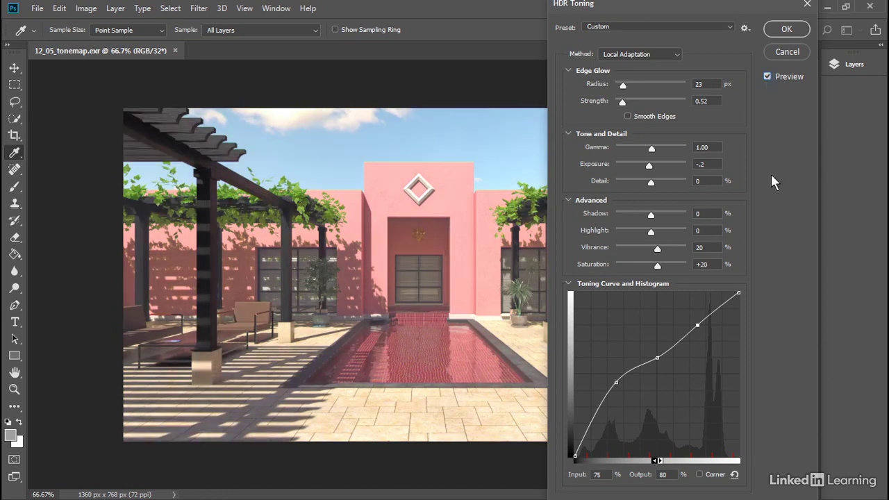
pyautogui.click(785, 29)
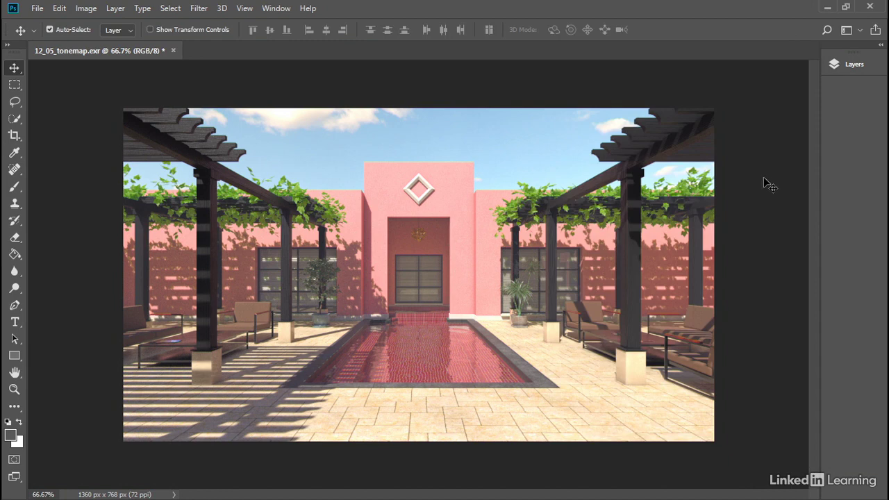
# - Save the image as PNG file 12_05_tonemap.png, accepting the PNG Format Options
pyautogui.click(34, 10)
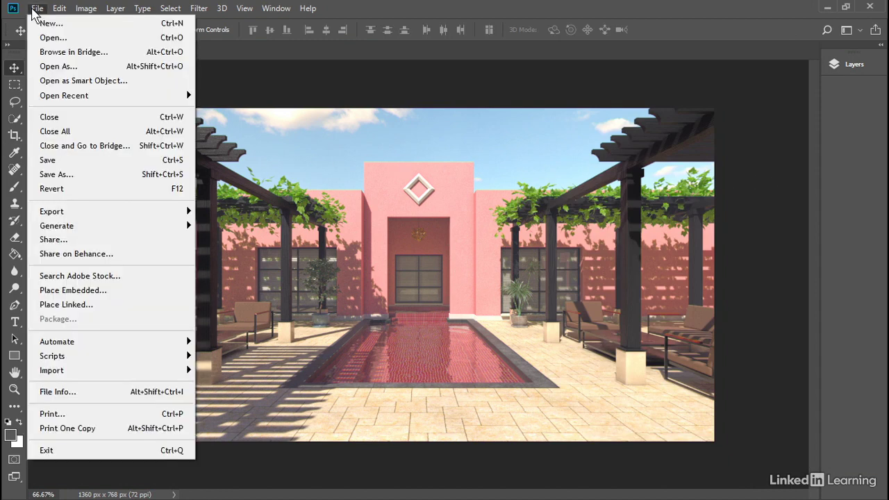
pyautogui.click(56, 174)
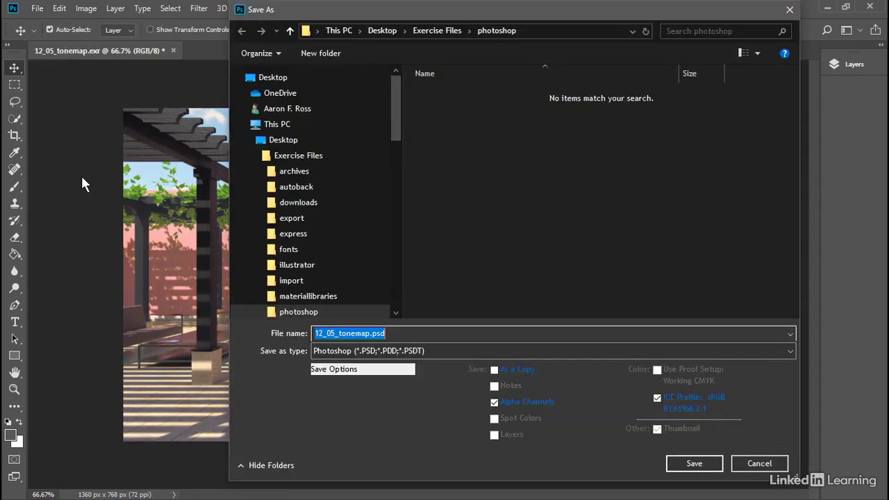
pyautogui.click(391, 351)
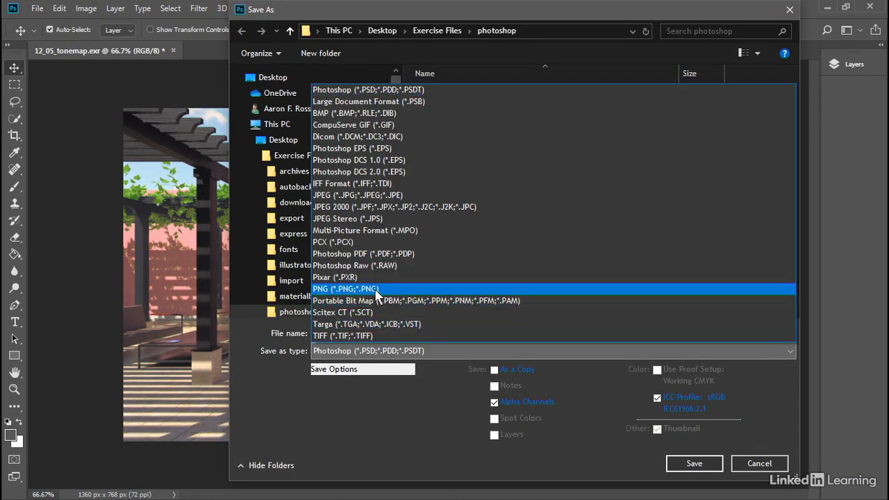
pyautogui.click(376, 290)
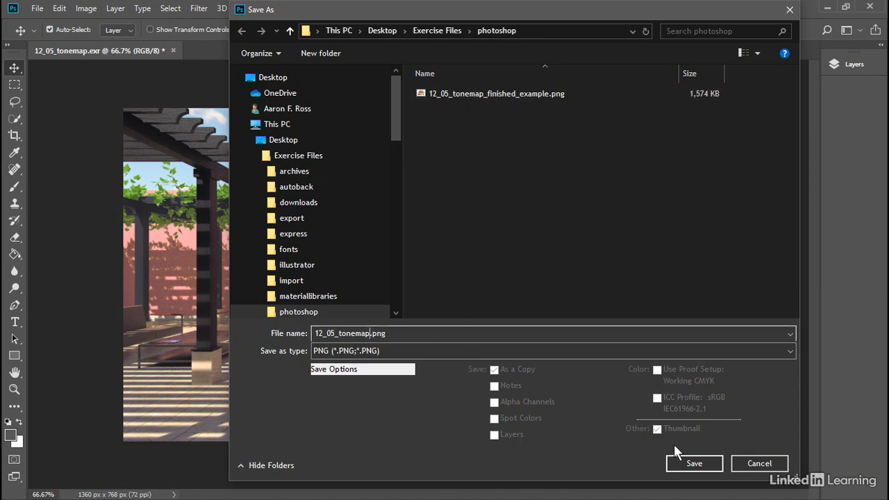
pyautogui.click(690, 463)
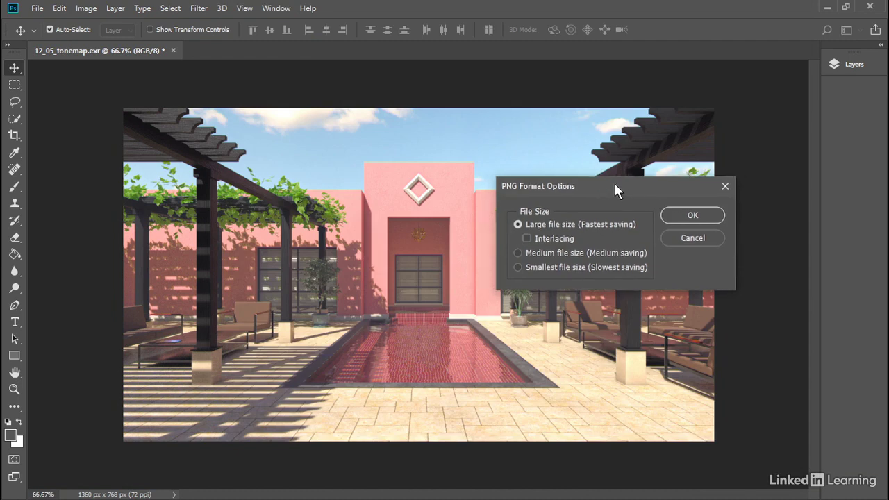
pyautogui.moveTo(614, 185); pyautogui.dragTo(611, 186)
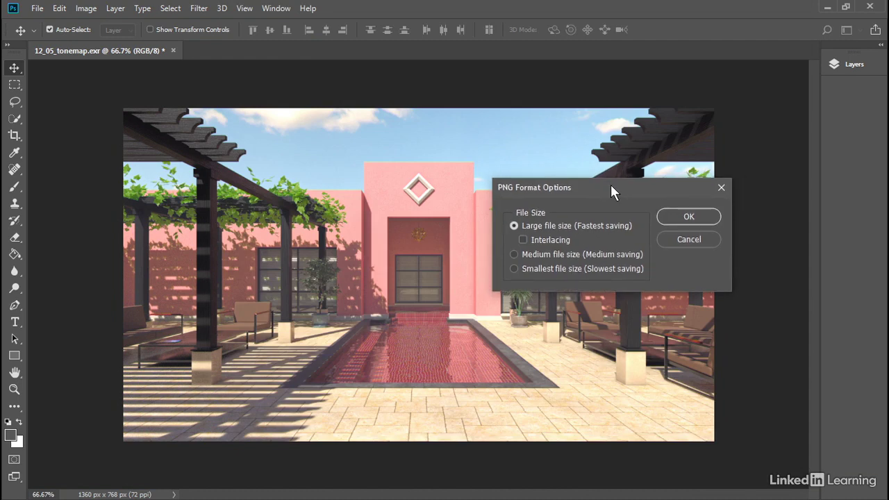
pyautogui.click(674, 216)
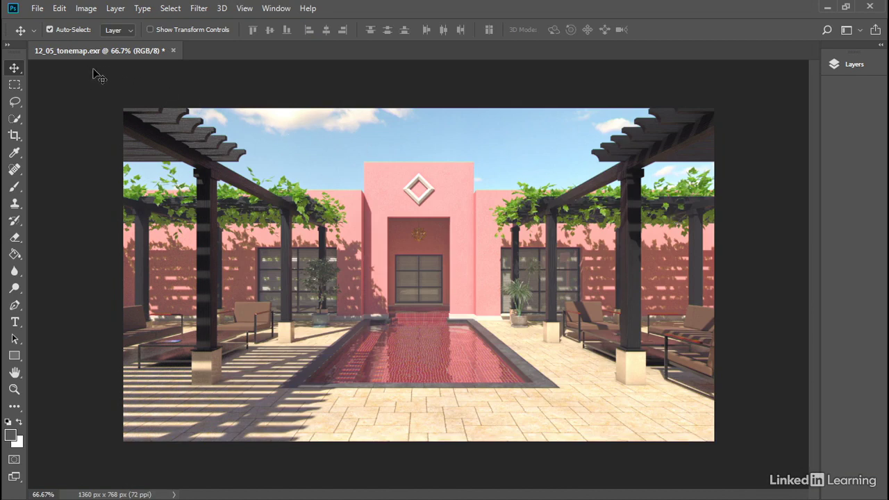
# - Close 12_05_tonemap.exr and discard its unsaved changes
pyautogui.click(173, 51)
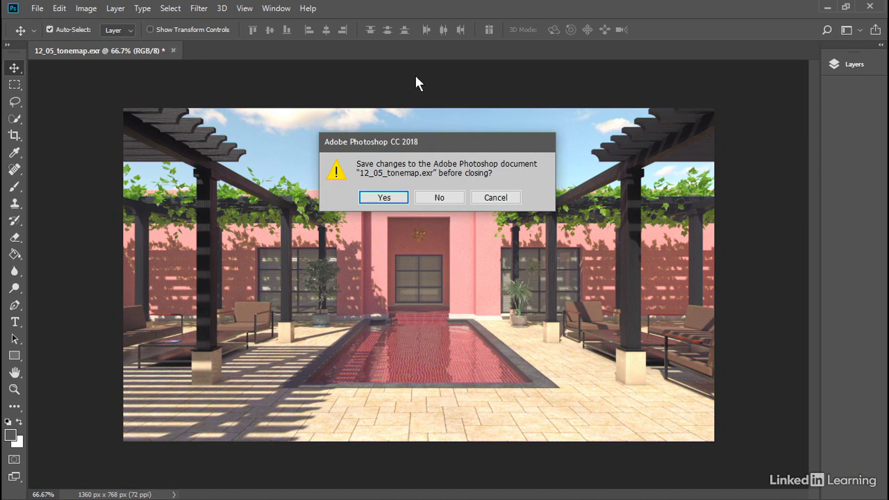
pyautogui.click(437, 198)
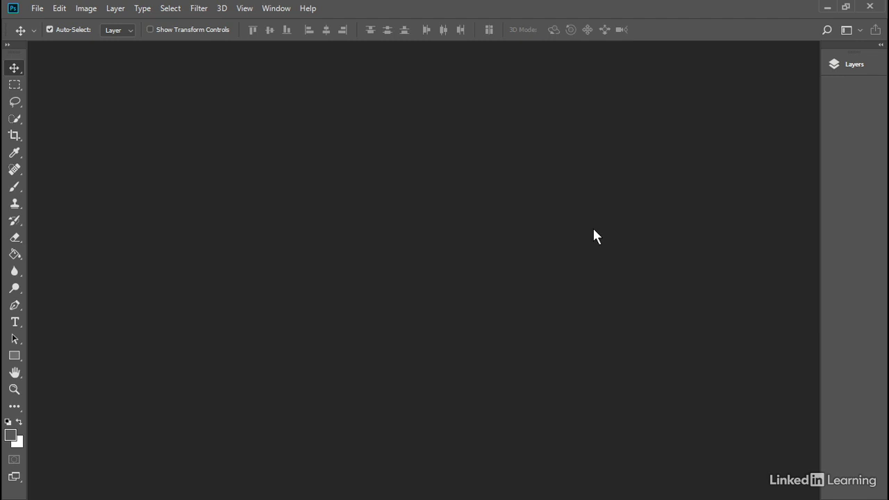